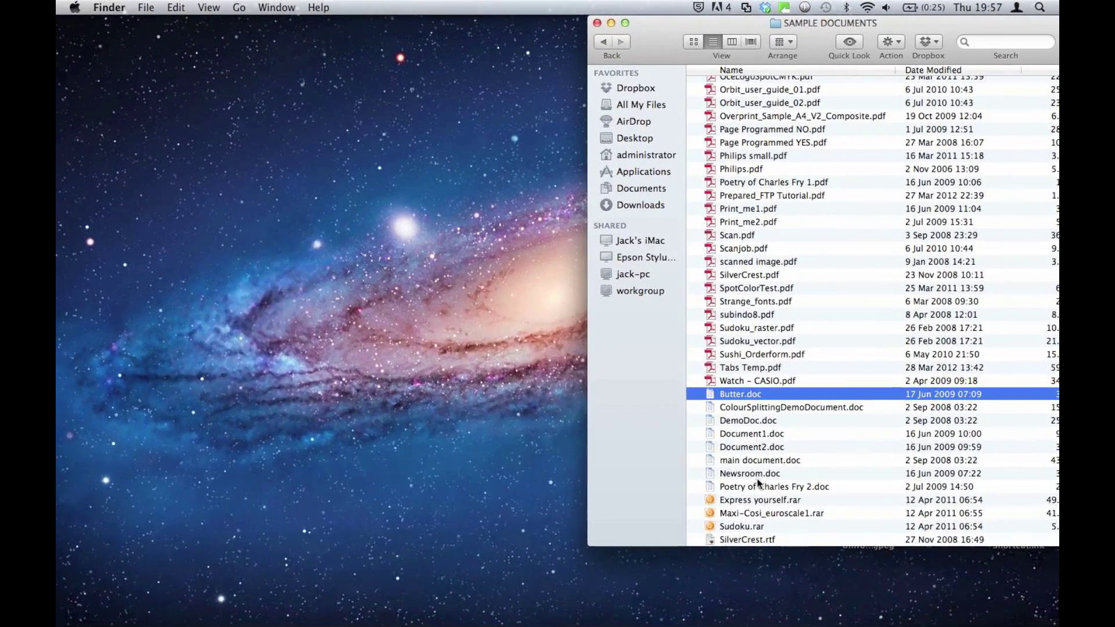
- Open the Mac Dropbox folder's Huntingdon DC Input Folder, then move and resize its window
click(766, 8)
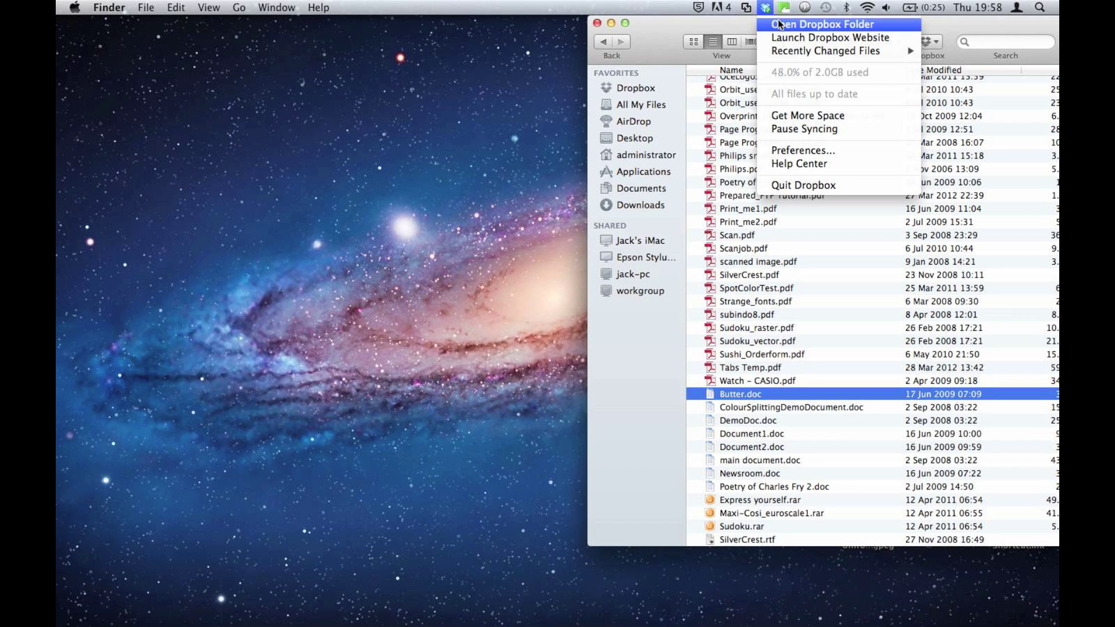
click(779, 24)
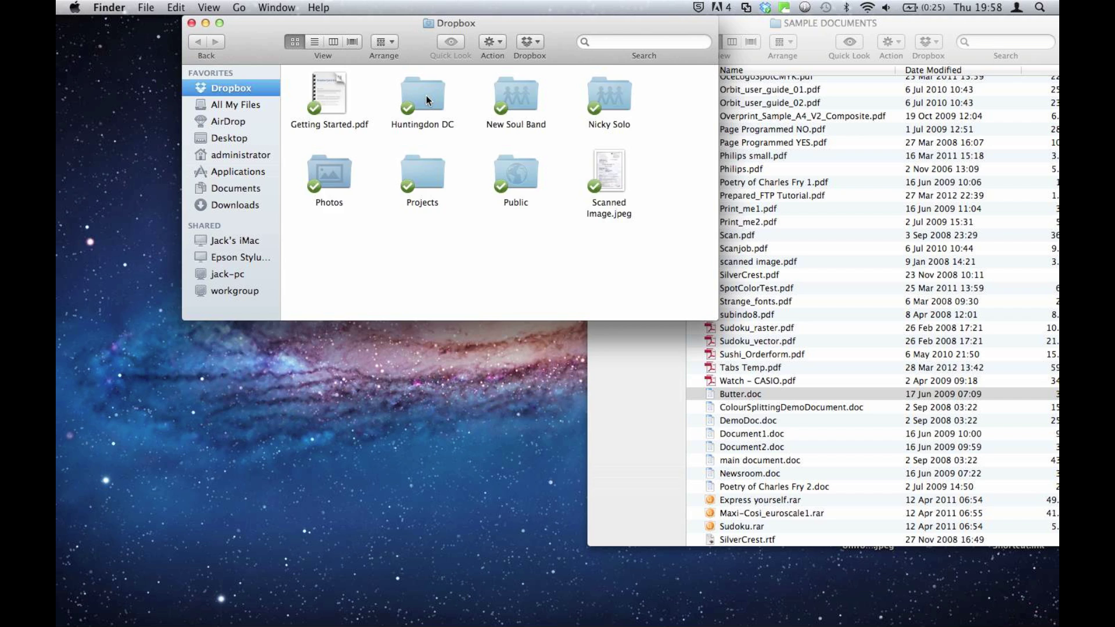
double_click(426, 96)
double_click(328, 96)
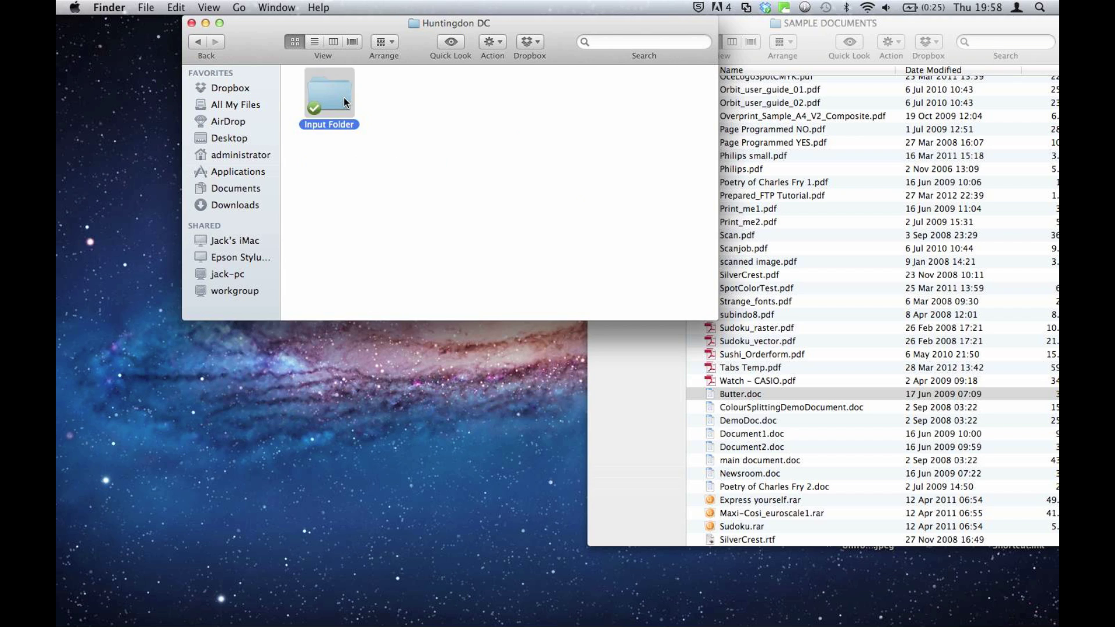
drag(417, 49, 298, 50)
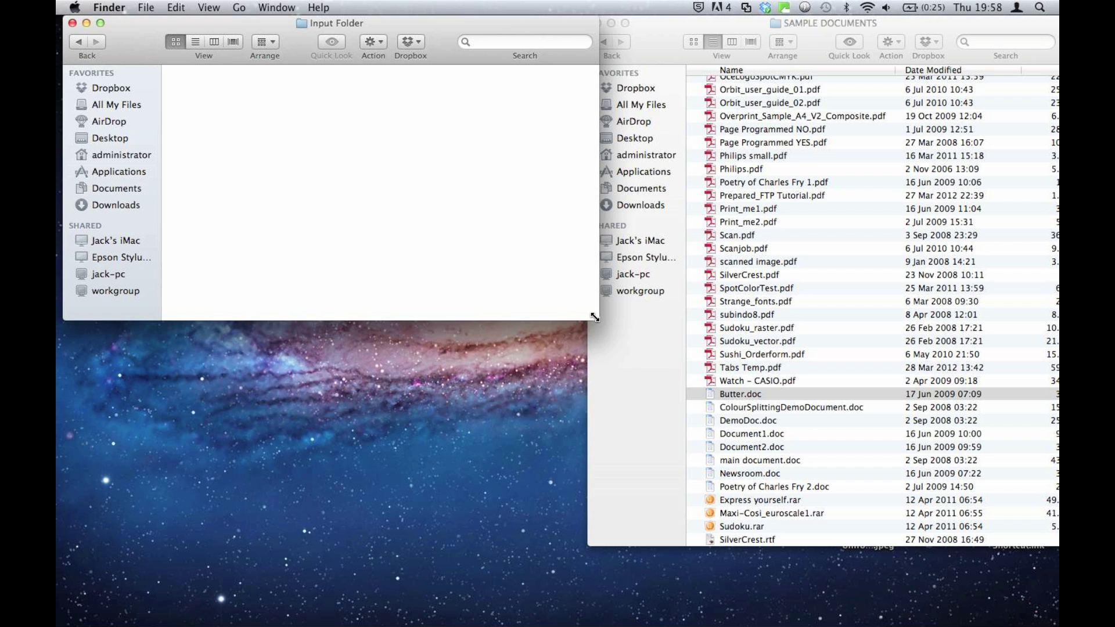
drag(595, 318, 465, 376)
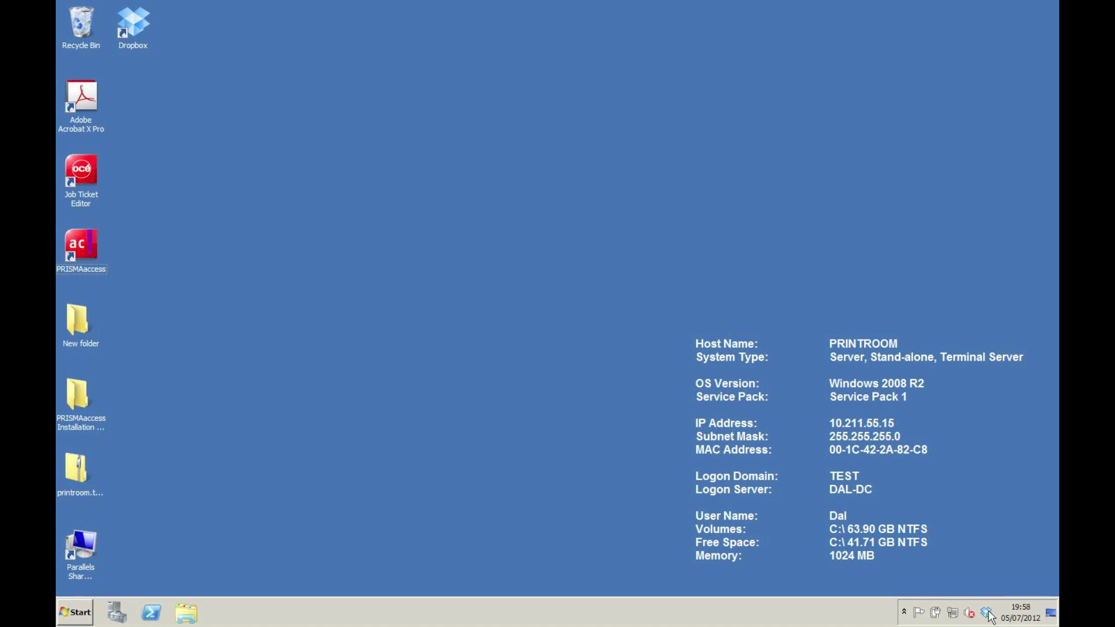
- Open the server Dropbox's Huntingdon DC Input Folder and place its window at the desktop top
right_click(990, 617)
click(1017, 465)
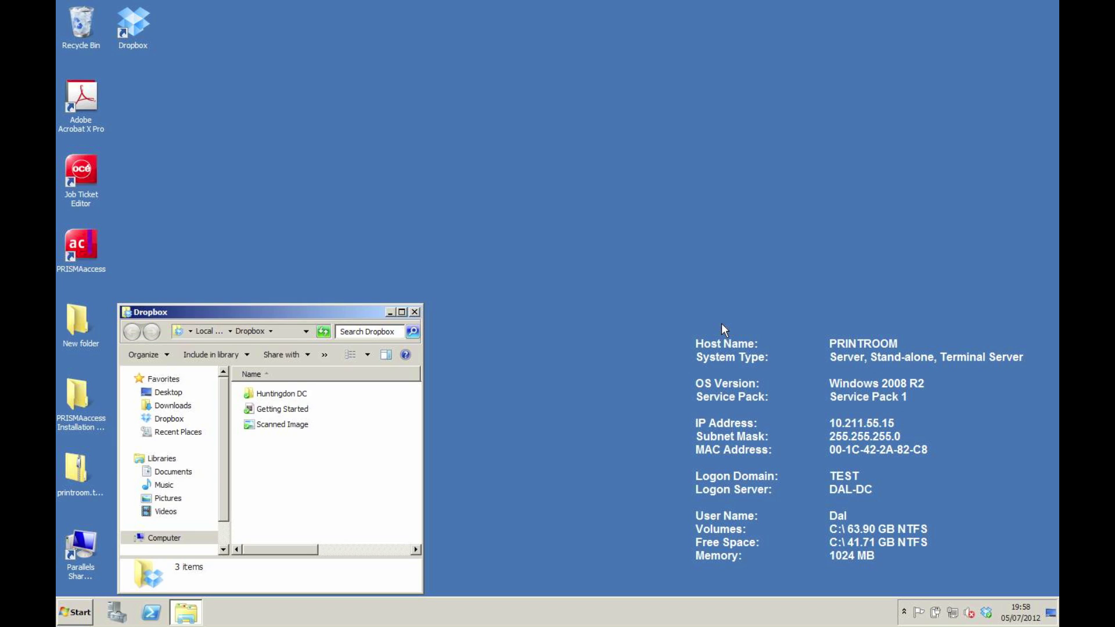
double_click(288, 395)
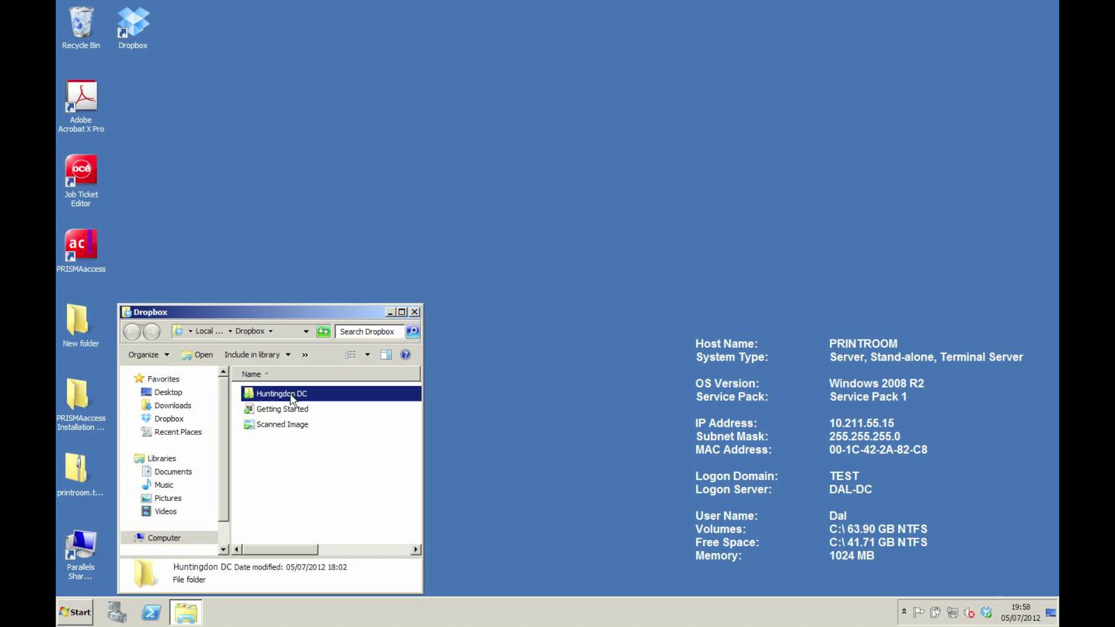
double_click(276, 397)
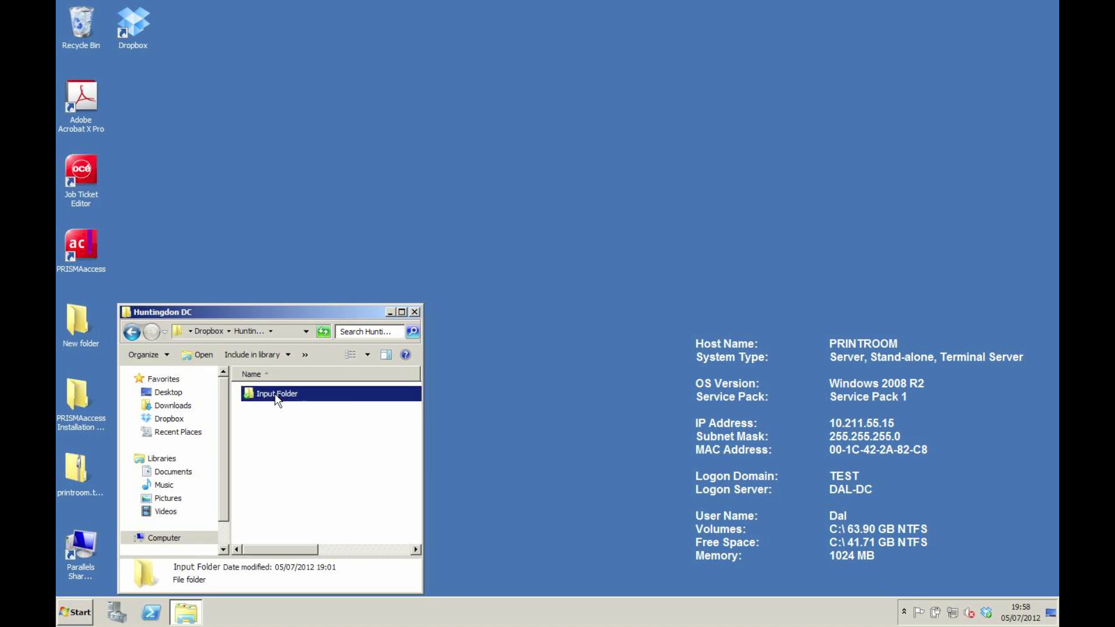
drag(286, 310, 281, 8)
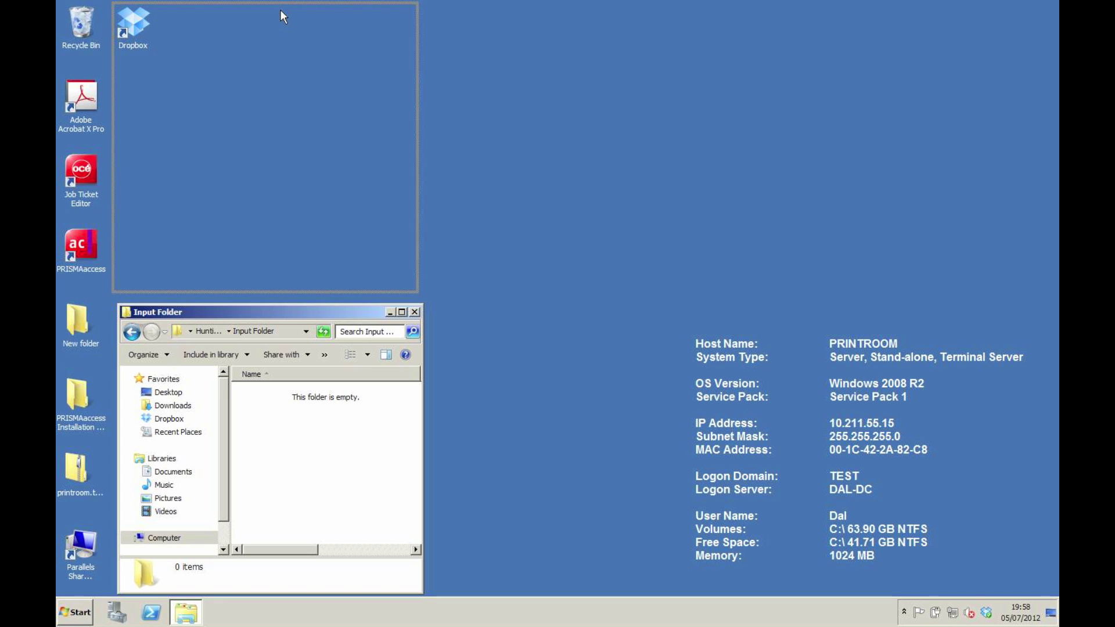
drag(281, 8, 280, 10)
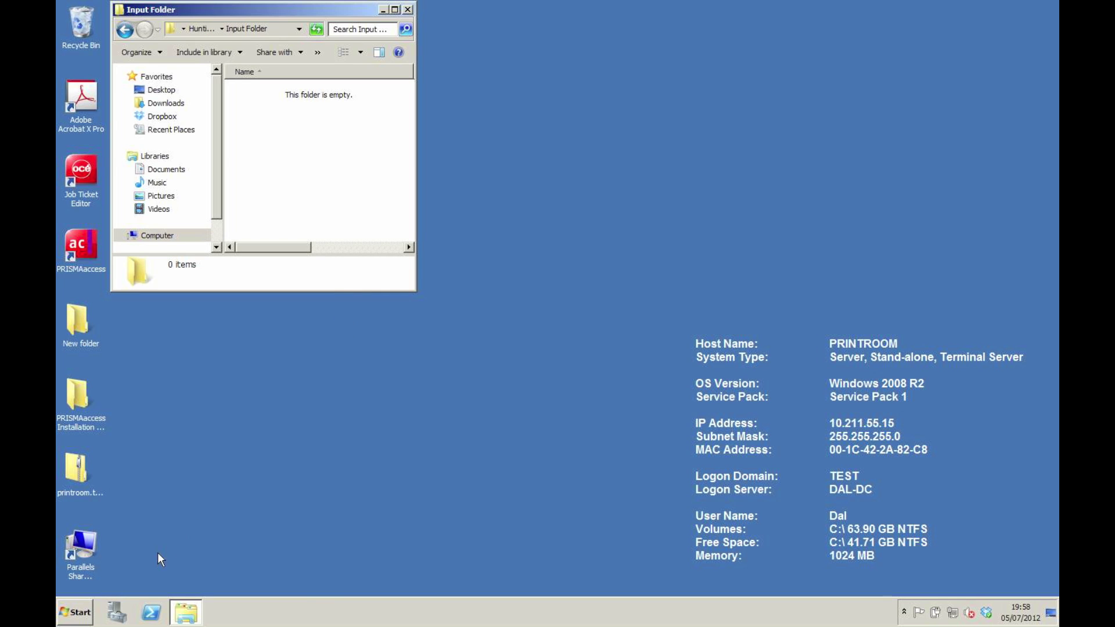
- Open C:\Neevia\Files From Cambridge\Out and place that window below the Input Folder
click(89, 609)
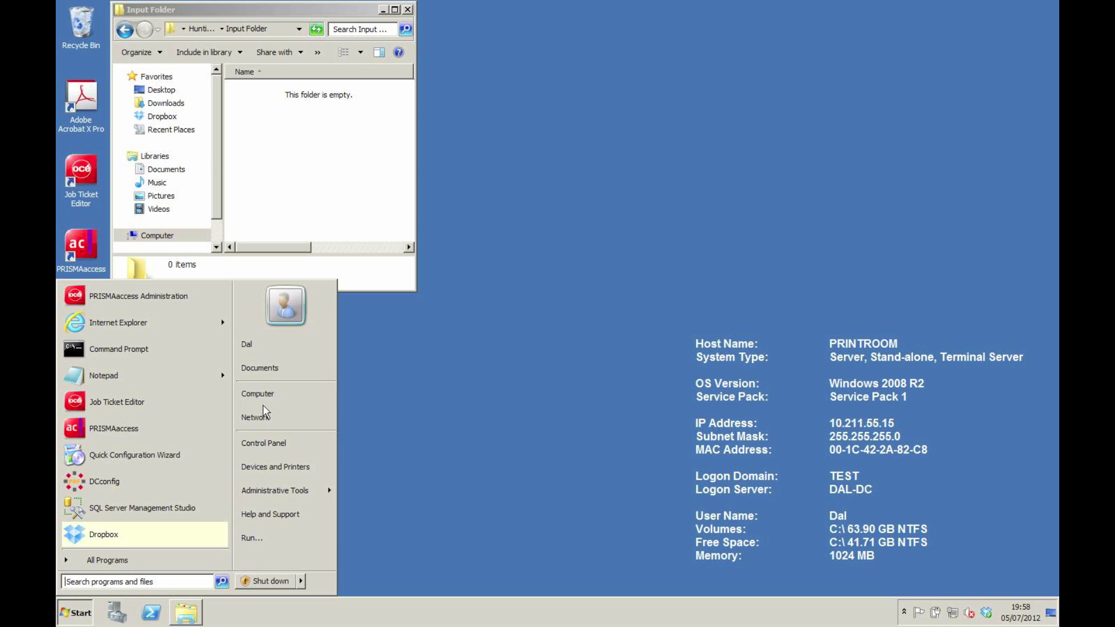
click(268, 407)
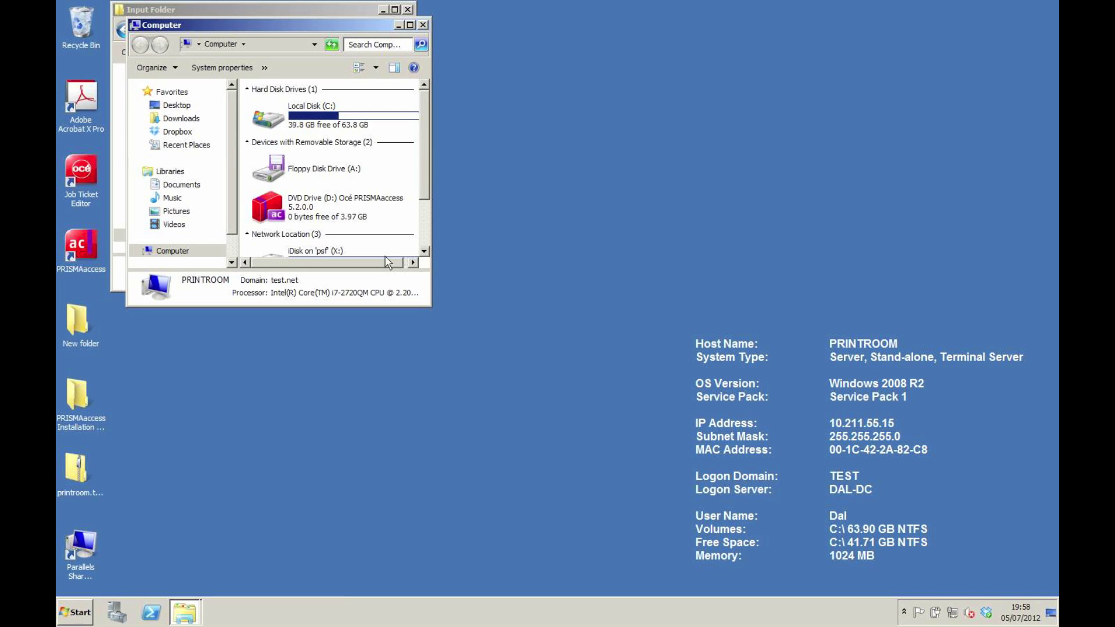
double_click(274, 128)
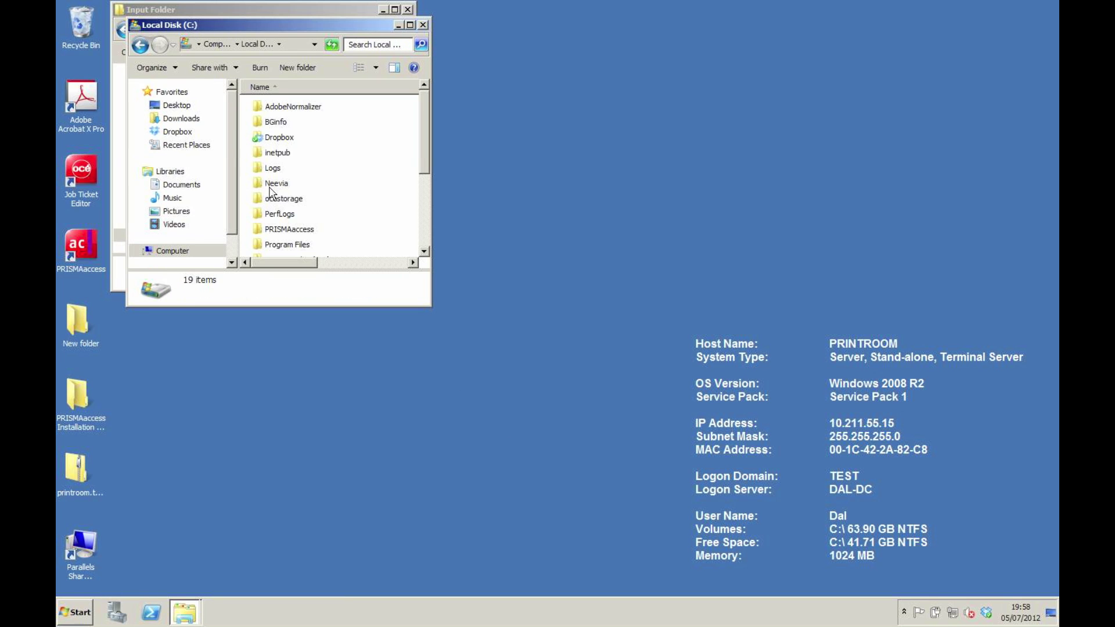
click(272, 189)
double_click(271, 189)
double_click(269, 123)
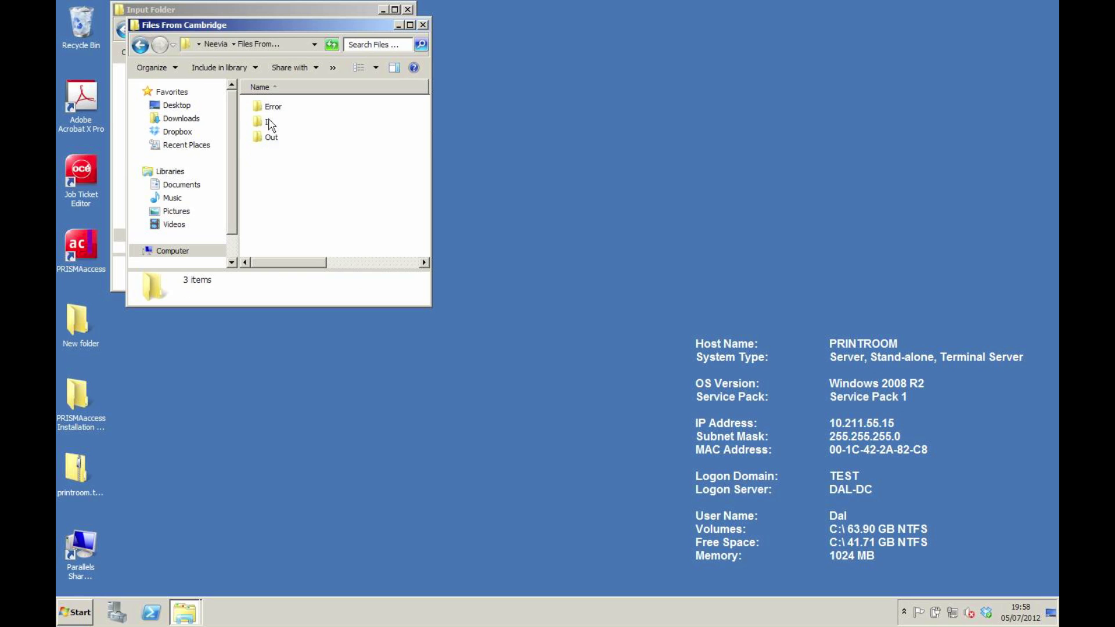
double_click(271, 140)
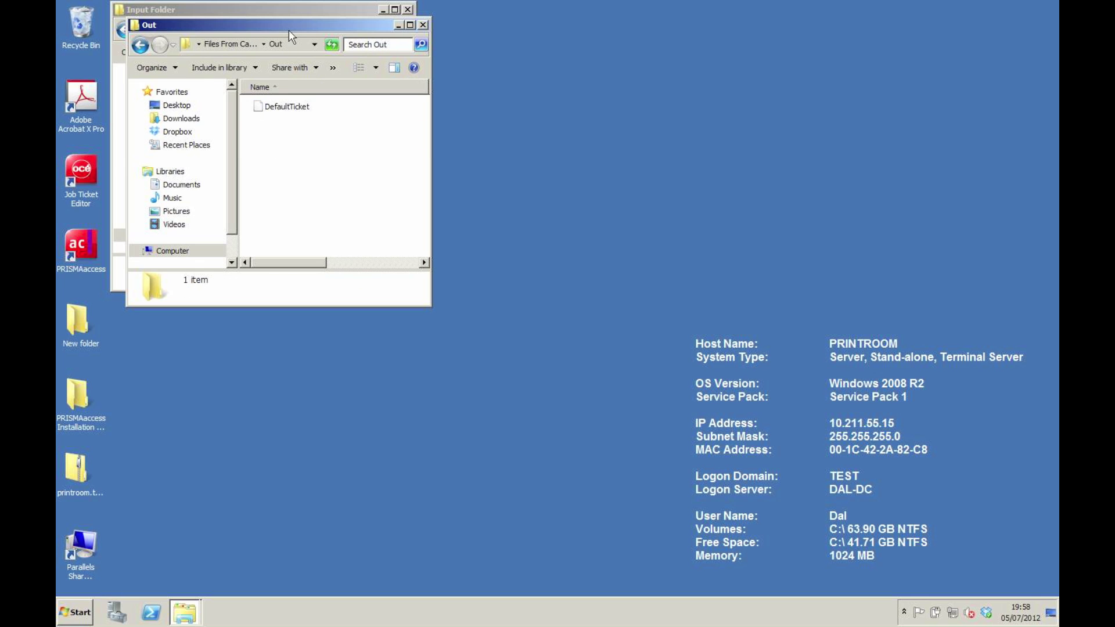
drag(289, 31, 274, 307)
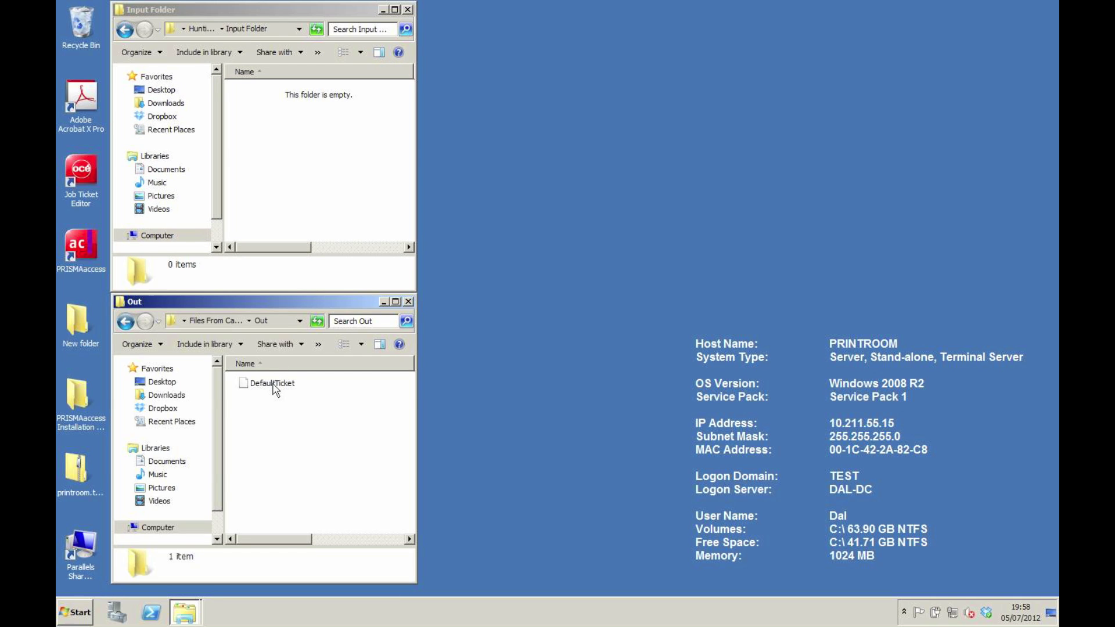
click(91, 610)
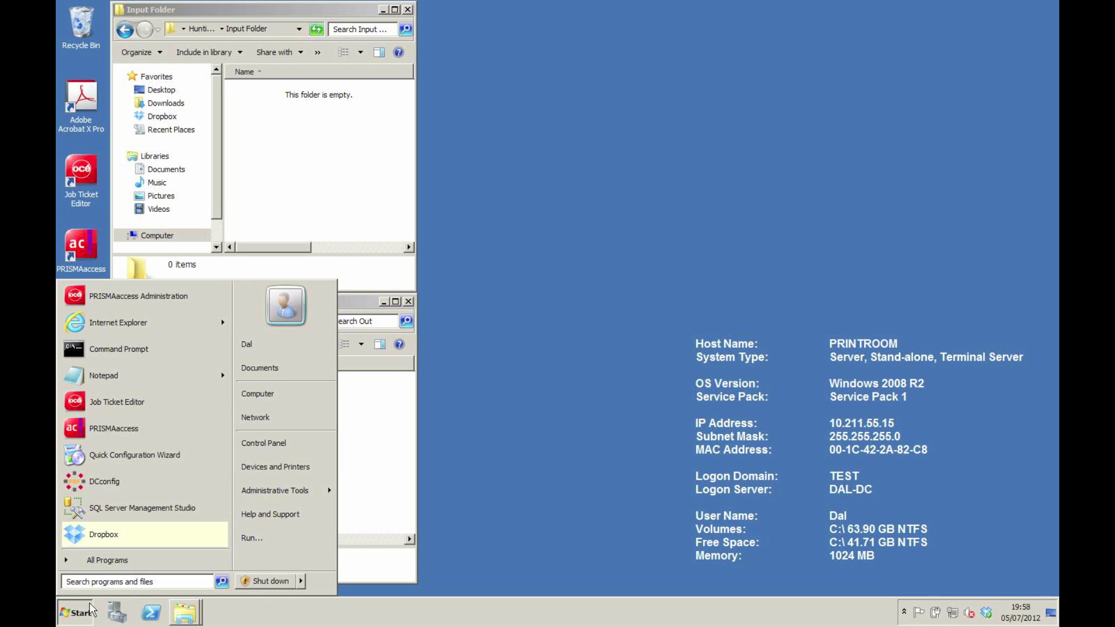
- Launch Neevia Document Converter from All Programs and move its log window aside
click(117, 562)
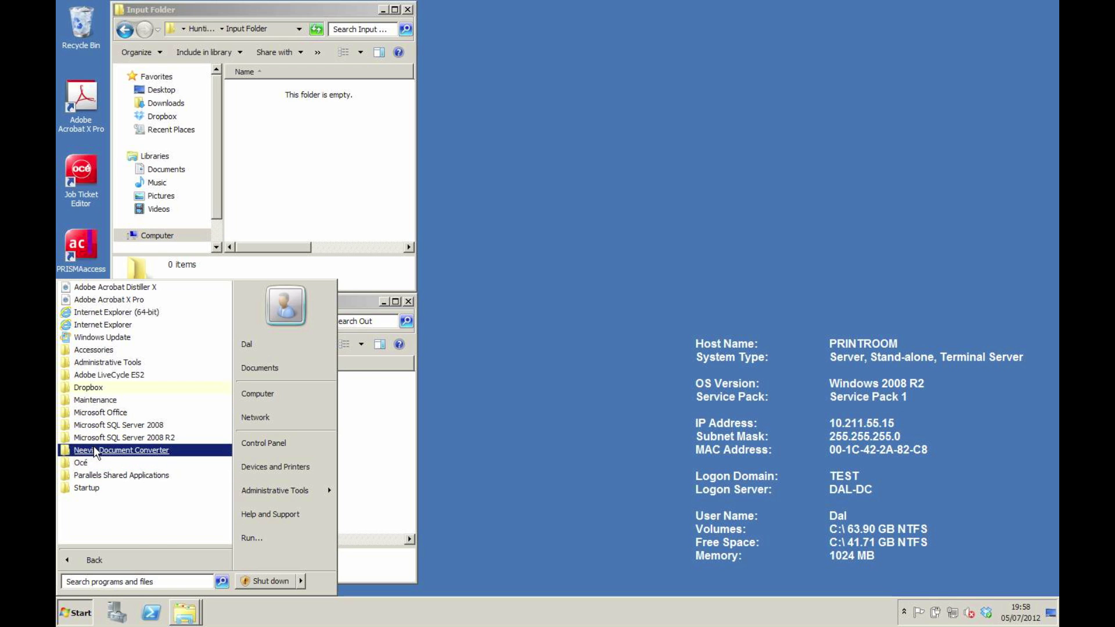
click(95, 451)
click(99, 461)
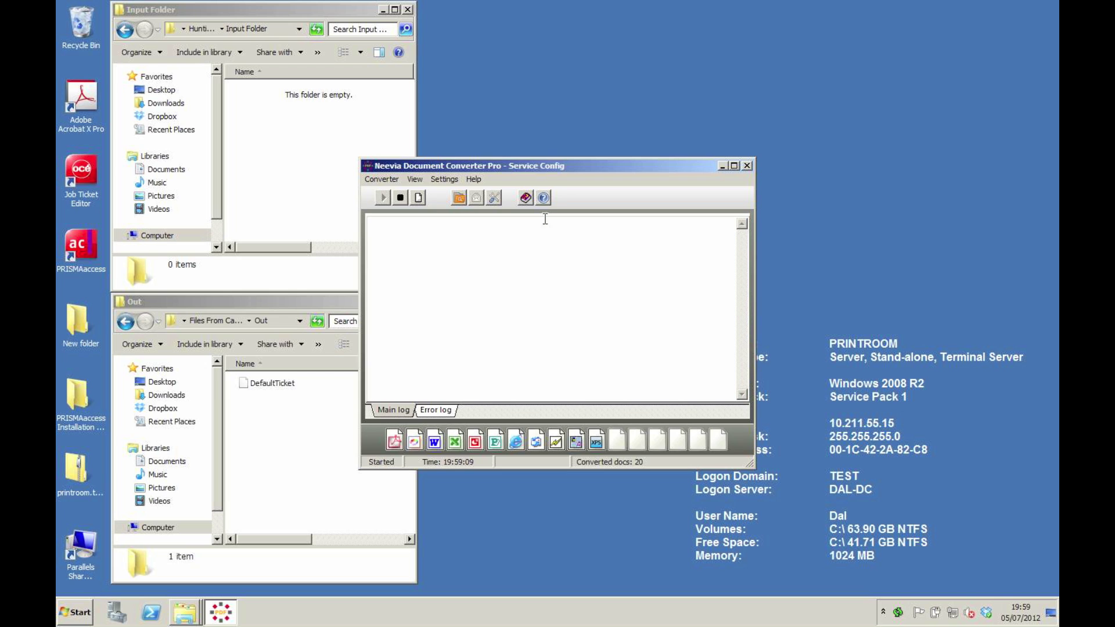
drag(543, 165, 630, 11)
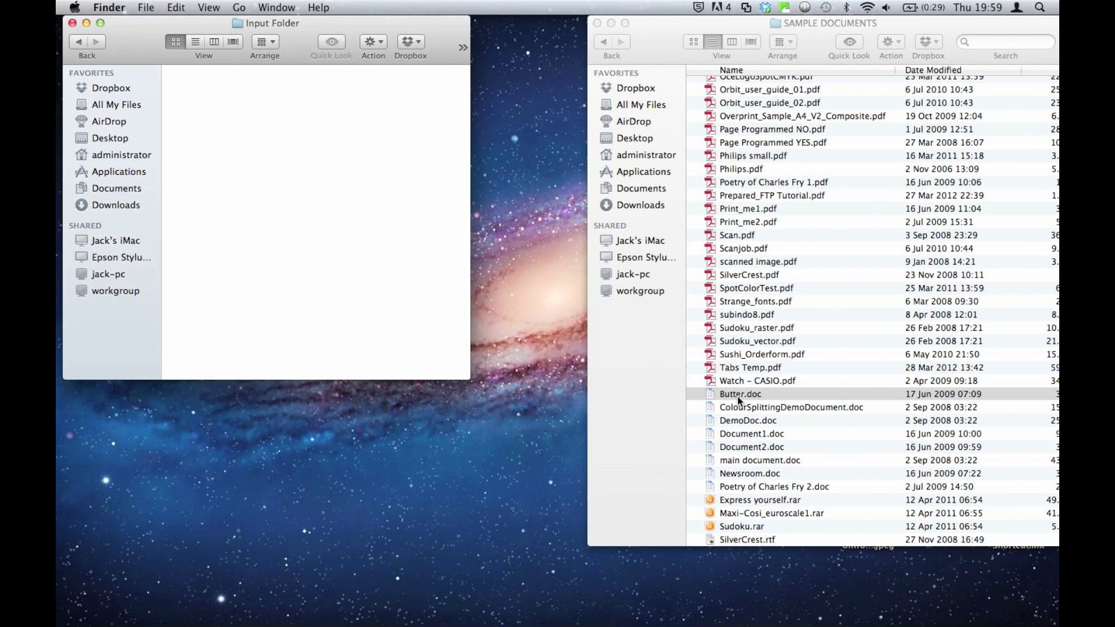
- Copy Butter.doc from Sample Documents into the Input Folder, then switch to the Windows server
click(739, 396)
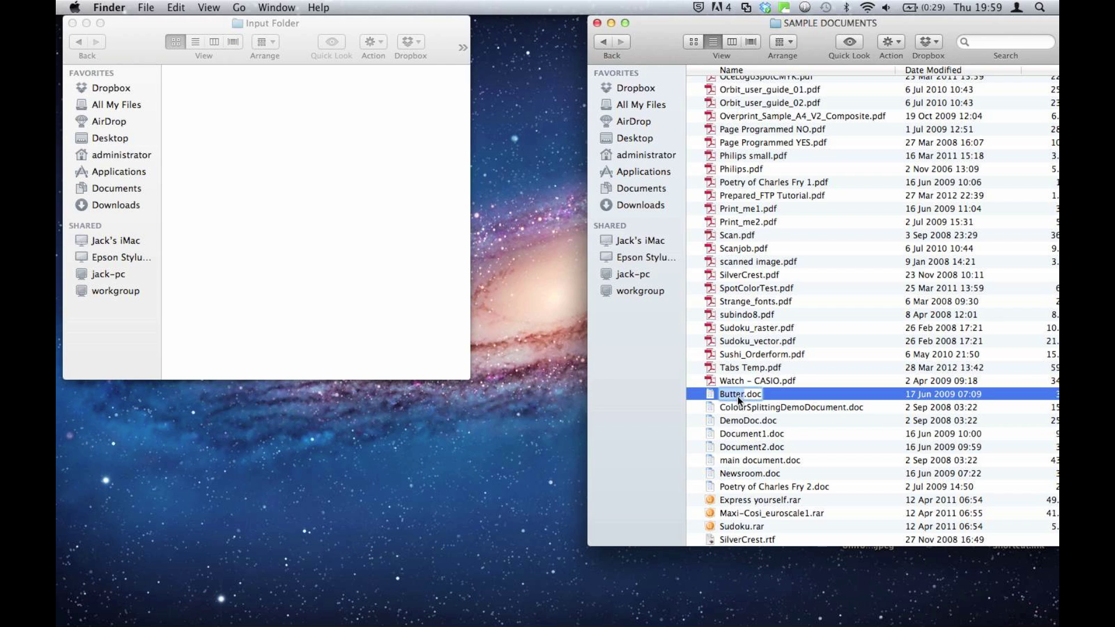
click(713, 397)
drag(623, 383, 342, 198)
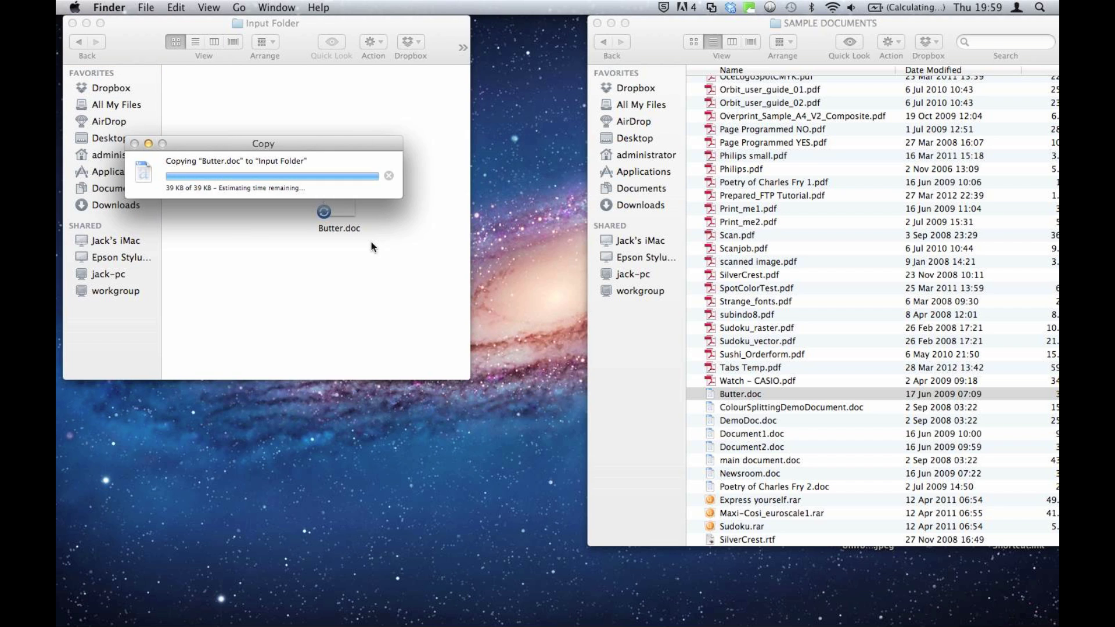
key(ctrl+Right)
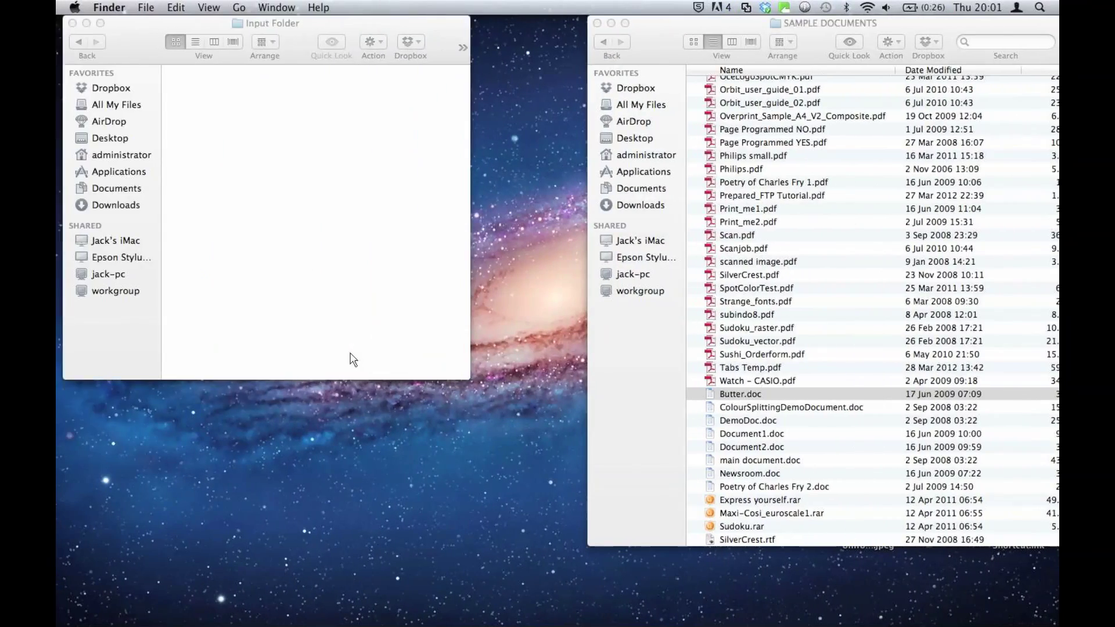
- Make the Mac Input Folder window active again
click(352, 359)
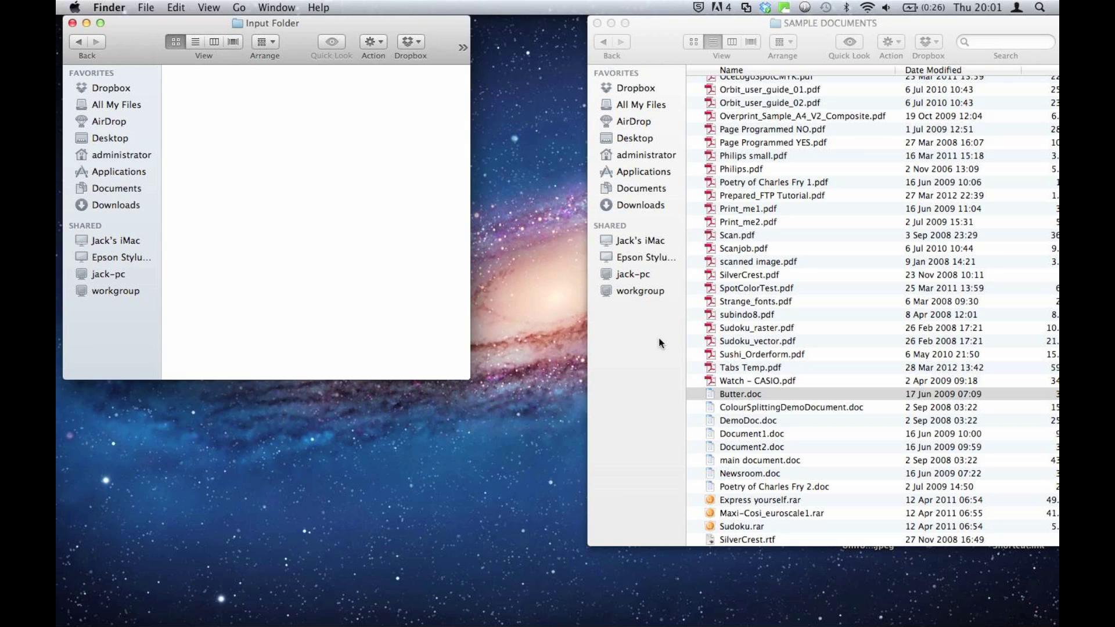
- Copy the eight documents from Butter.doc through Poetry of Charles Fry 2.doc, then show Input Folder as a list
click(727, 394)
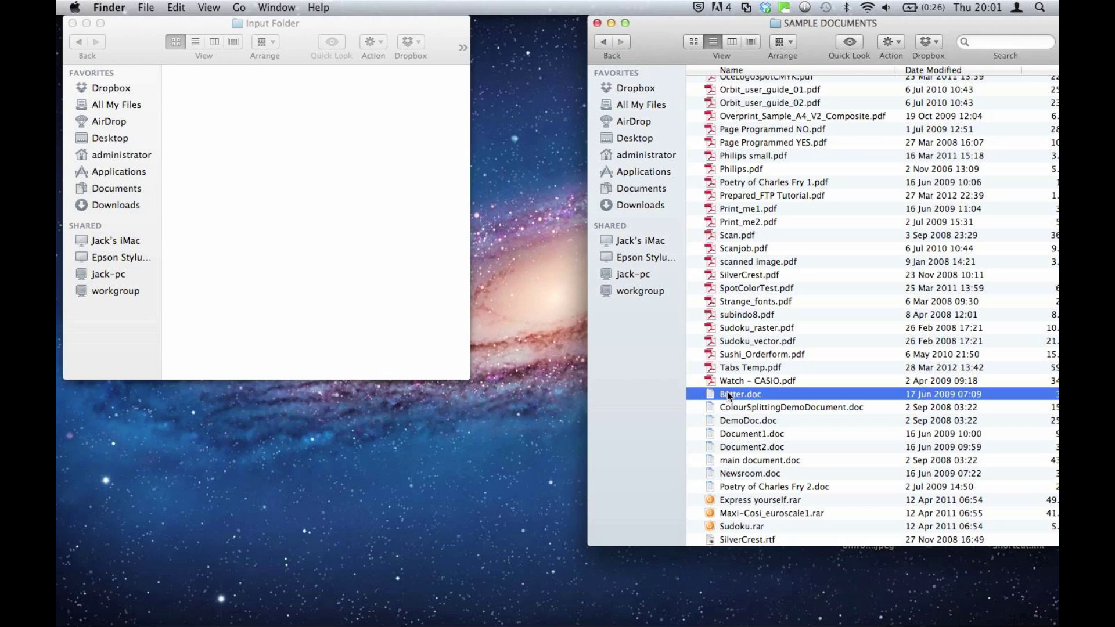
shift+click(743, 490)
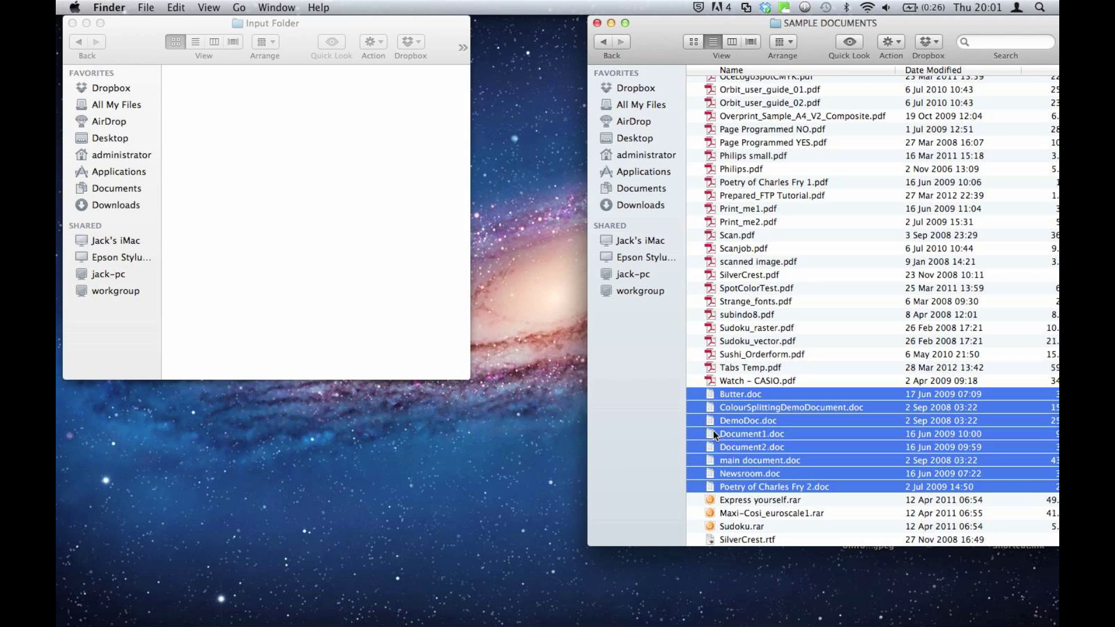
mouse_move(713, 430)
mouse_down()
mouse_move(410, 266)
mouse_move(315, 195)
mouse_up()
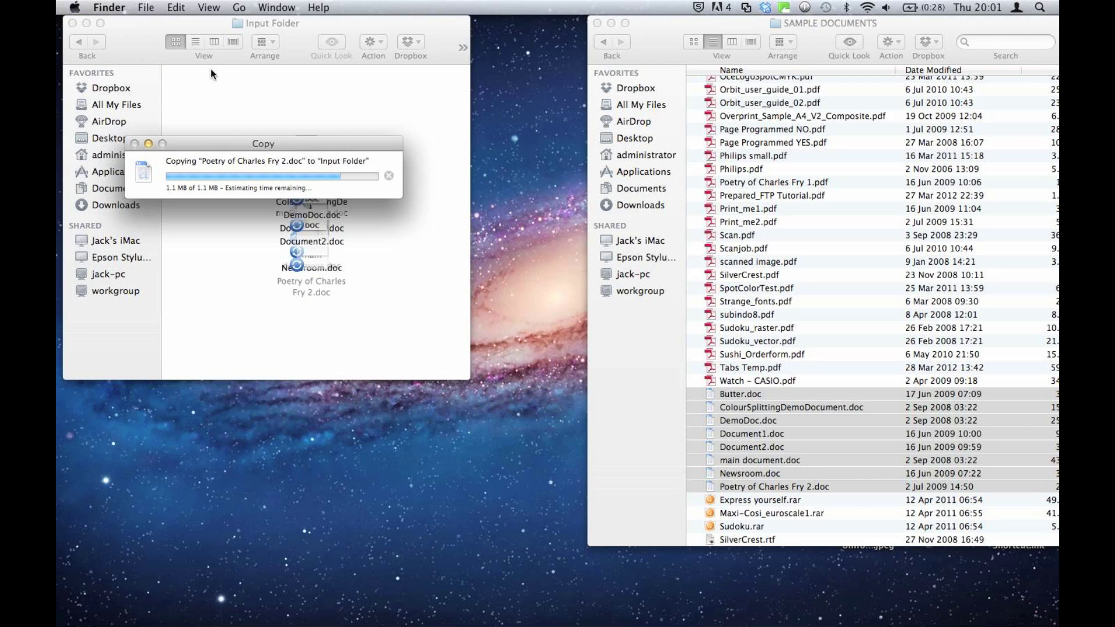
click(195, 41)
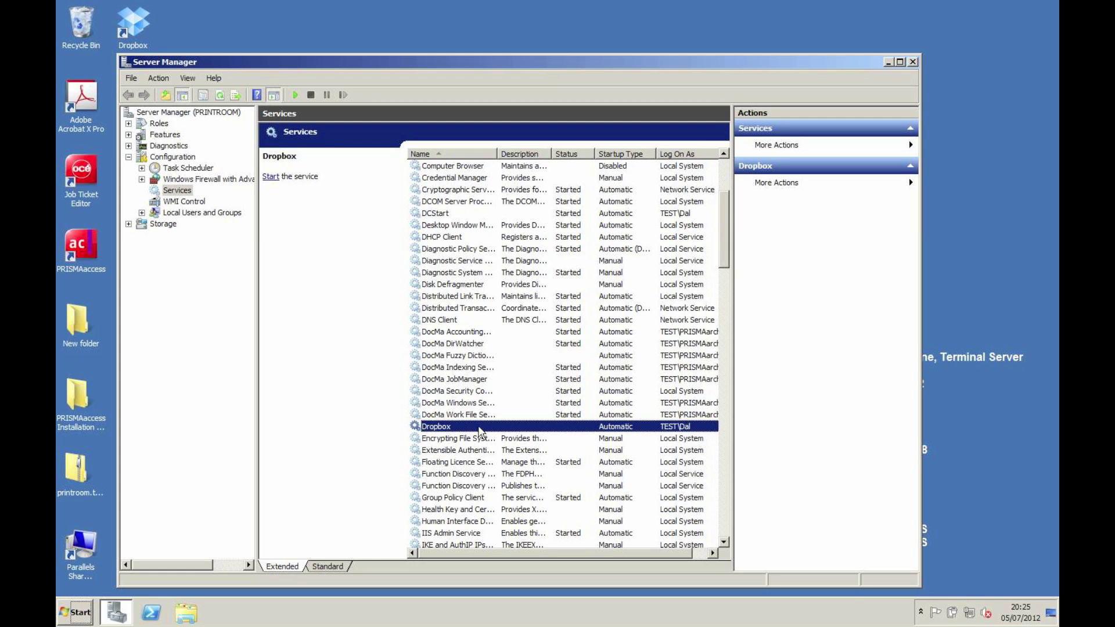
- Start the Dropbox service and close Server Manager
right_click(446, 434)
click(462, 432)
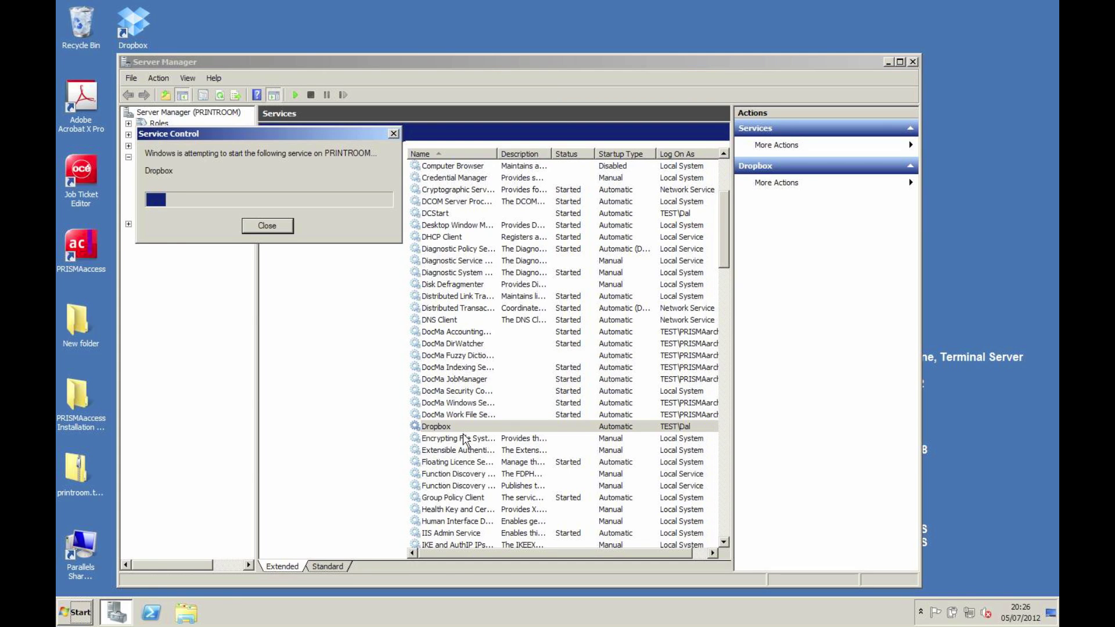
click(913, 62)
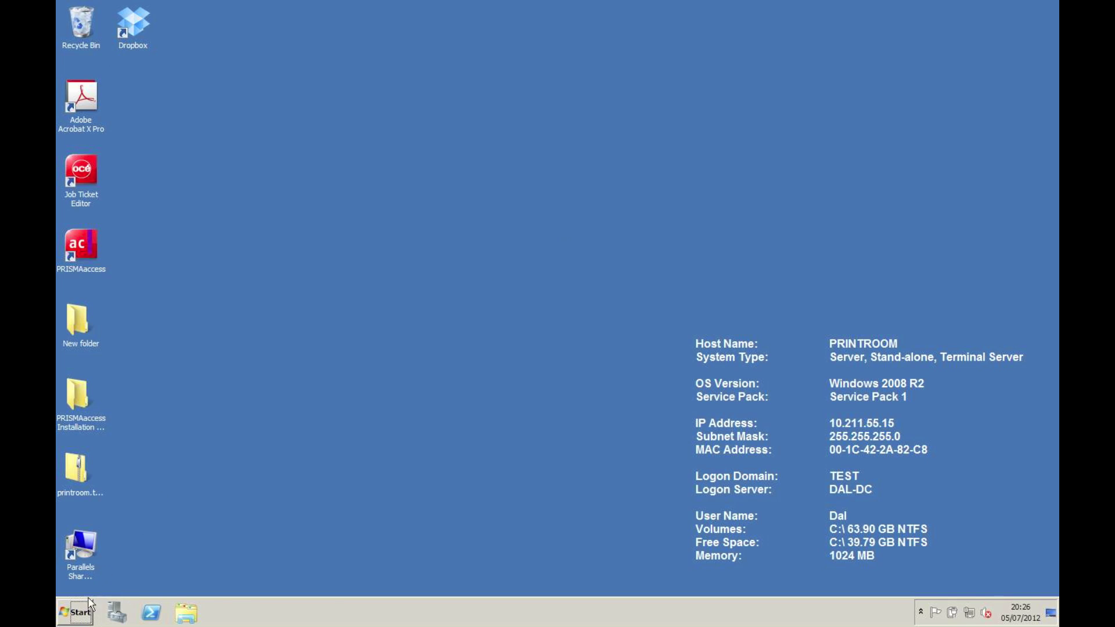
- Open the Windows Start menu on the server desktop
click(80, 612)
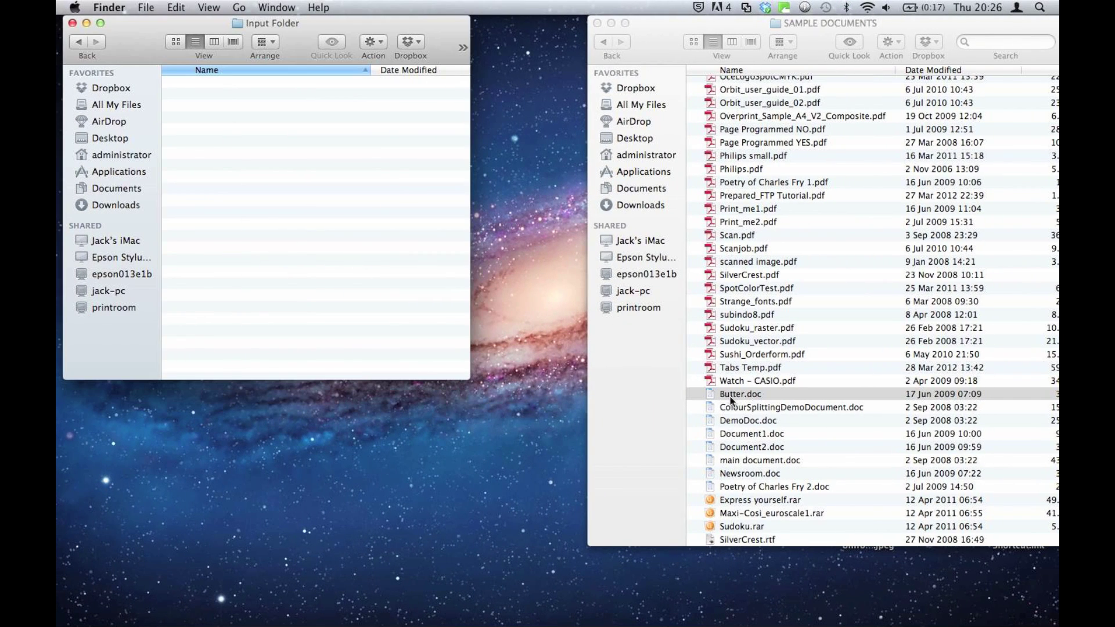
- Copy ColourSplittingDemoDocument.doc into the Input Folder and view the resulting job 64
click(731, 399)
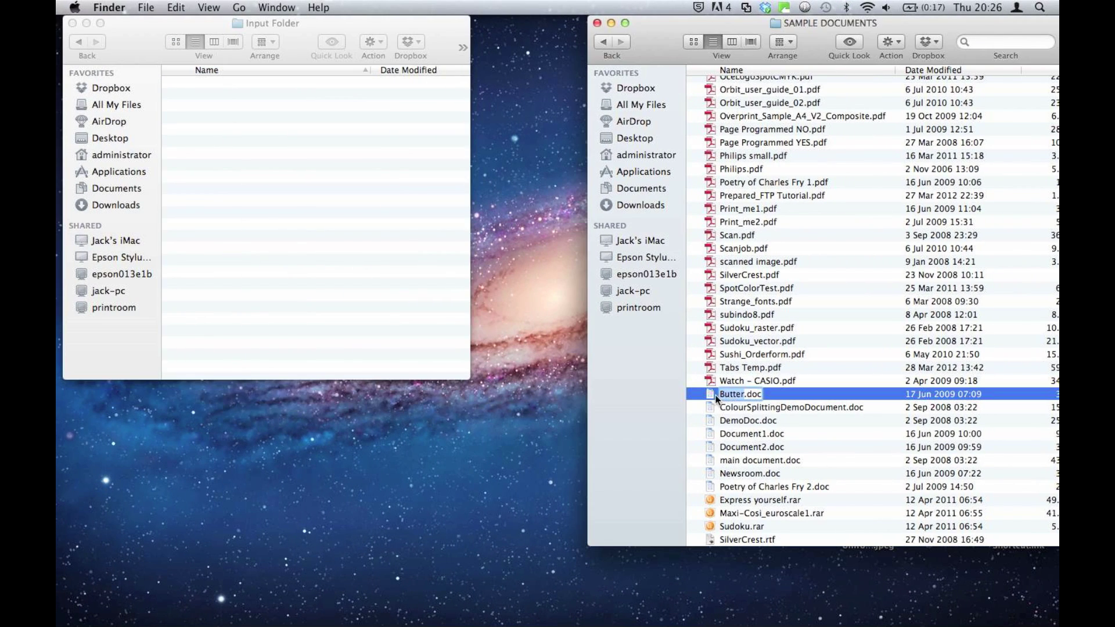
click(716, 399)
drag(717, 408, 251, 177)
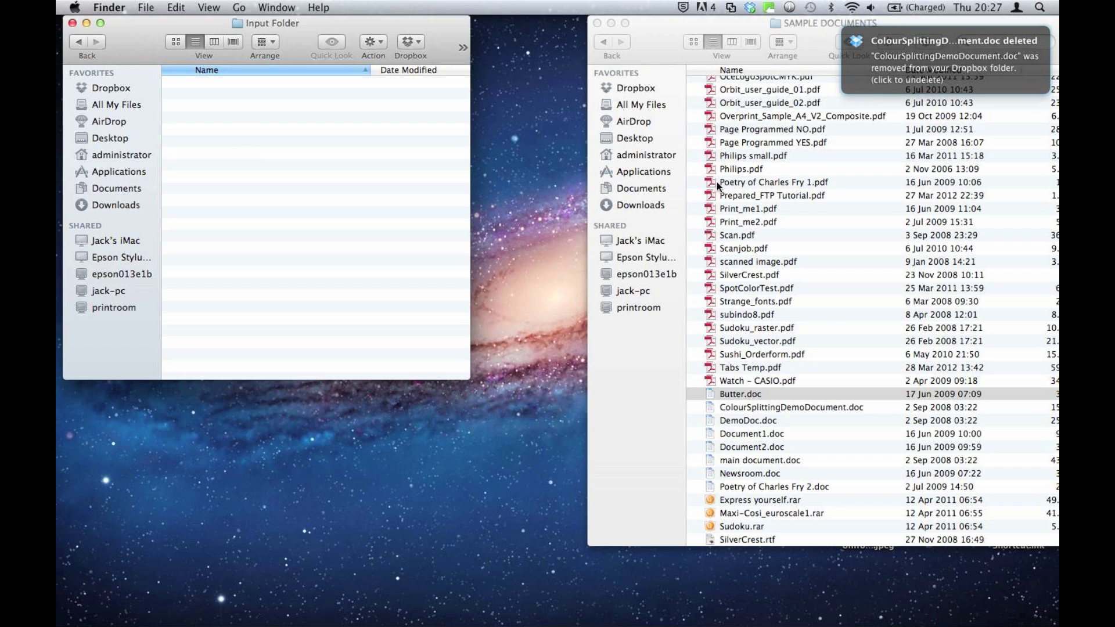
key(ctrl+Right)
key(ctrl+Right)
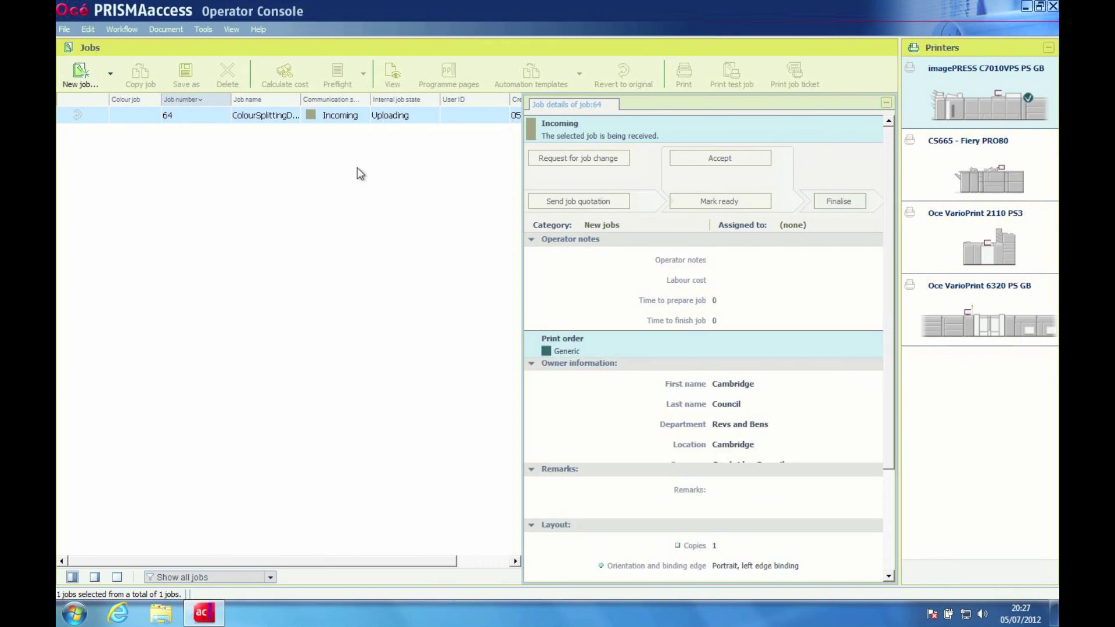